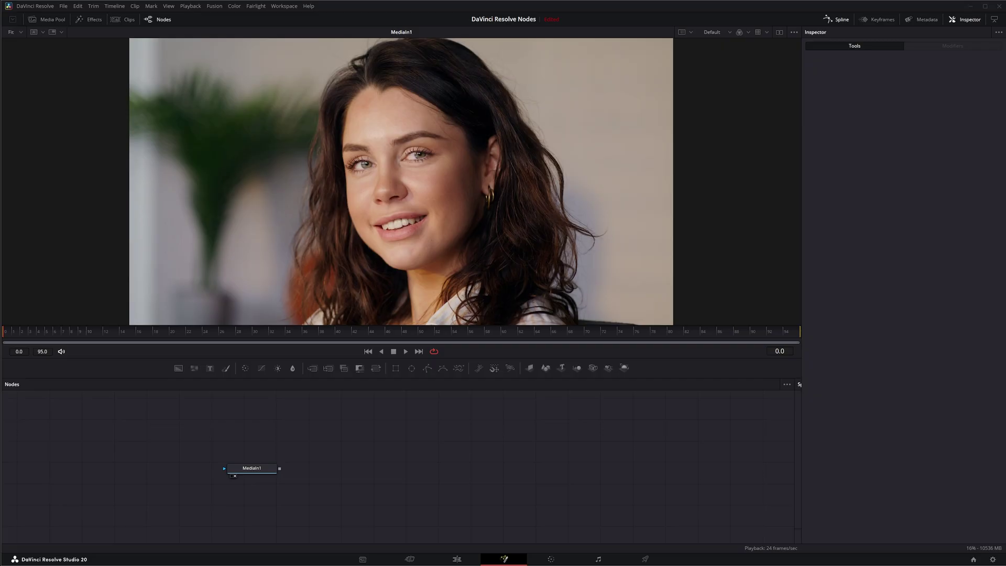
Select the MediaIn1 portrait node and nudge it slightly left to show its settings.
click(262, 470)
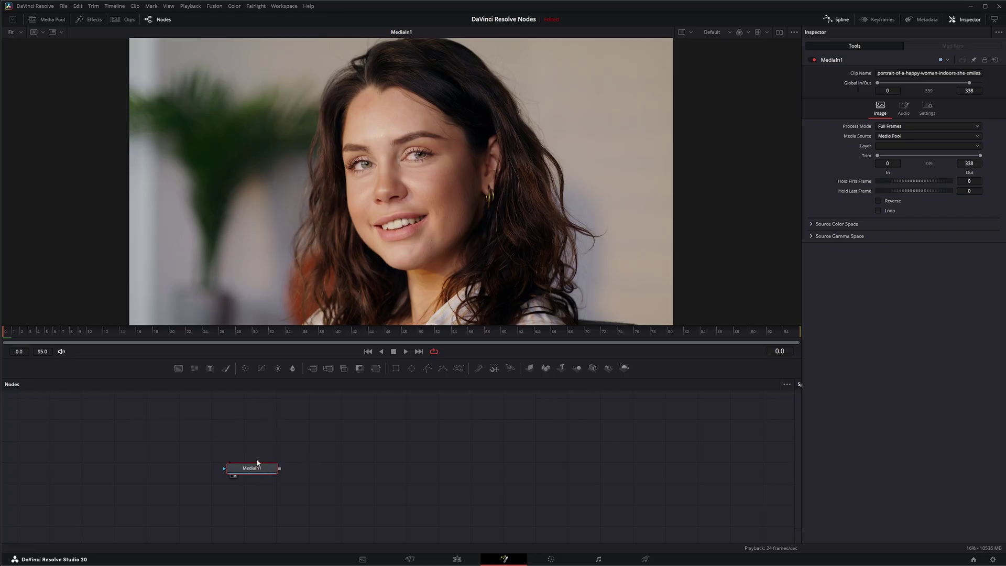
drag(262, 471, 258, 471)
Search the tool list for 'sharp' and pick the plain Sharpen tool.
key(shift+space)
text(bit)
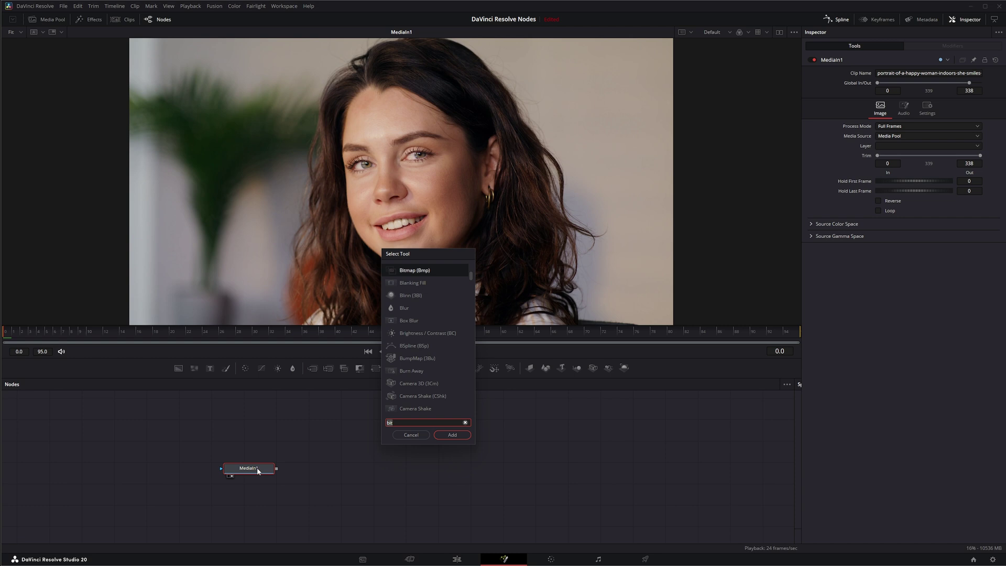
key(BackSpace)
key(BackSpace)
key(BackSpace)
text(sharp)
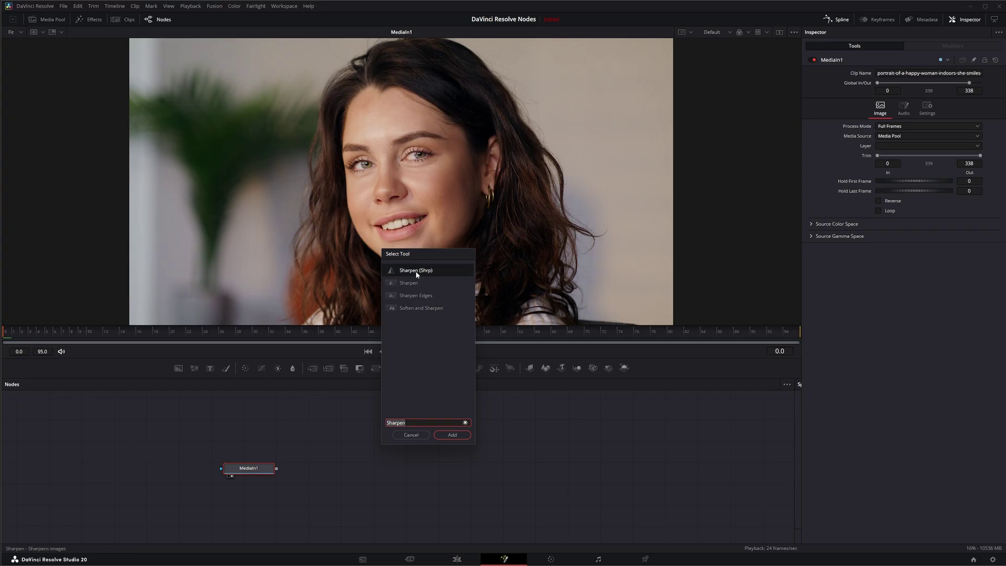
click(411, 283)
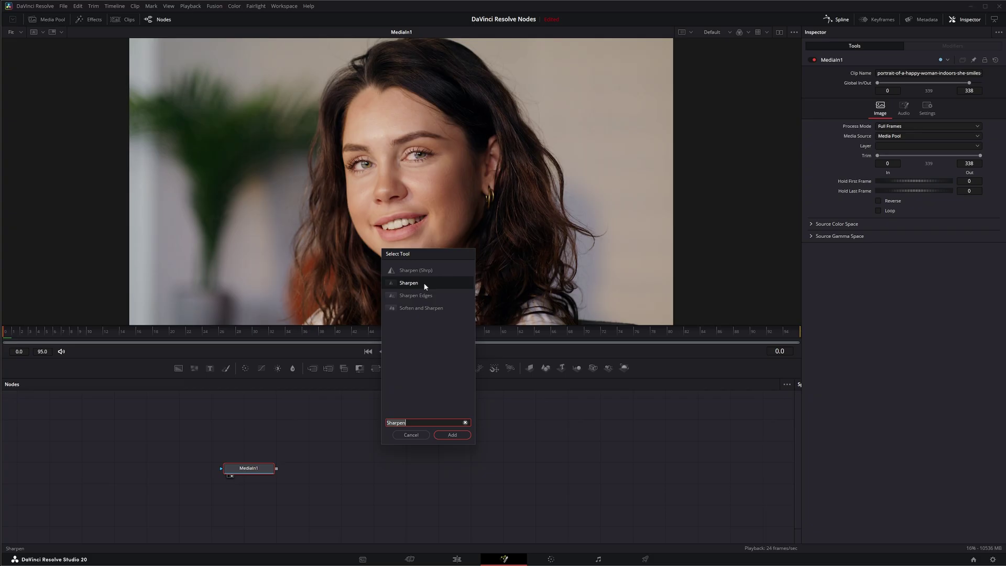
Insert a Sharpen1 node after MediaIn1 and try Sharpen Amount values around 1.8.
click(452, 436)
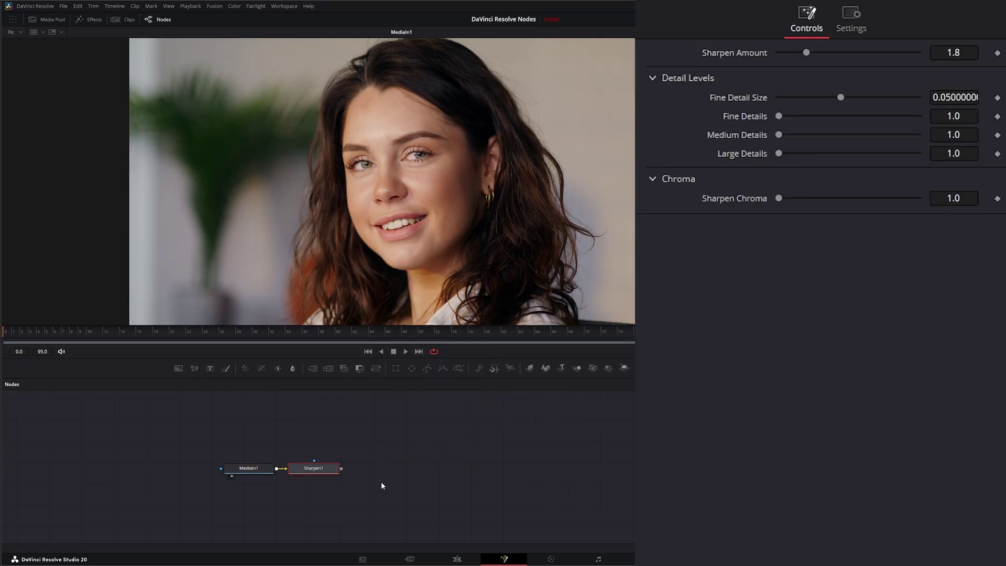
click(249, 469)
click(342, 471)
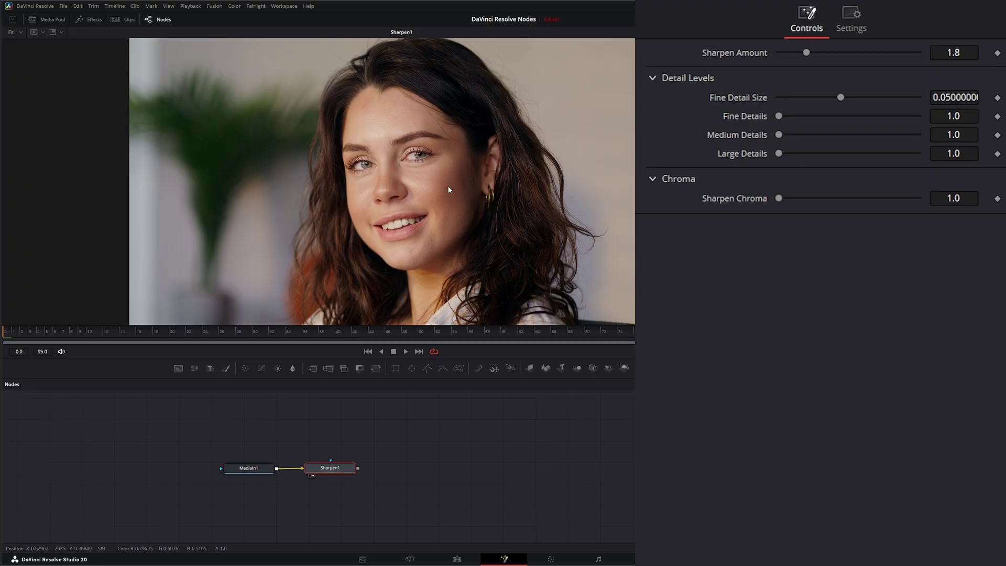
drag(806, 53, 839, 63)
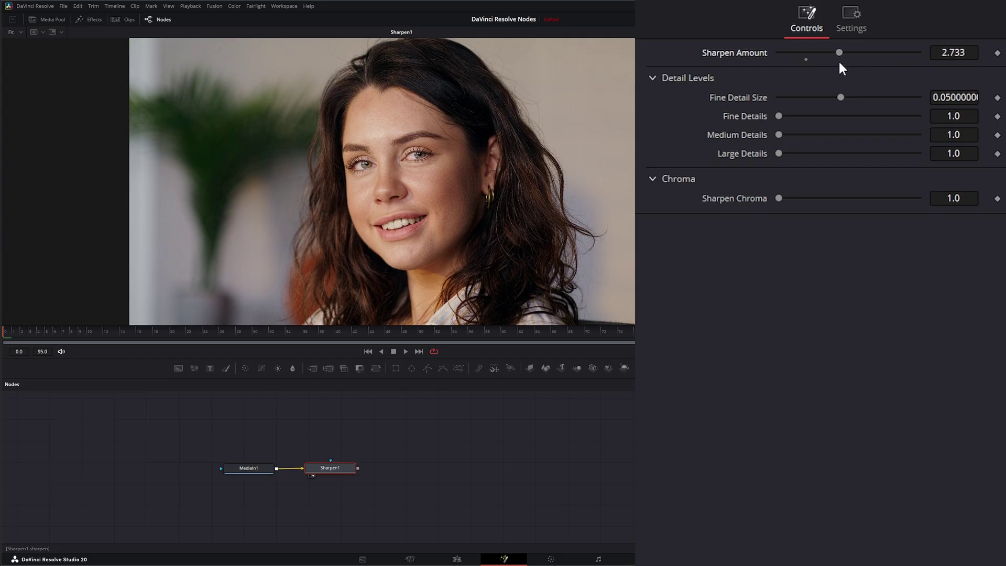
double_click(745, 54)
drag(807, 52, 850, 53)
drag(846, 52, 794, 59)
Zoom onto the face, then settle Sharpen Amount at 1.834 and Fine Detail Size at 0.1.
scroll(444, 194, up, 1)
drag(473, 190, 356, 193)
scroll(330, 199, up, 1)
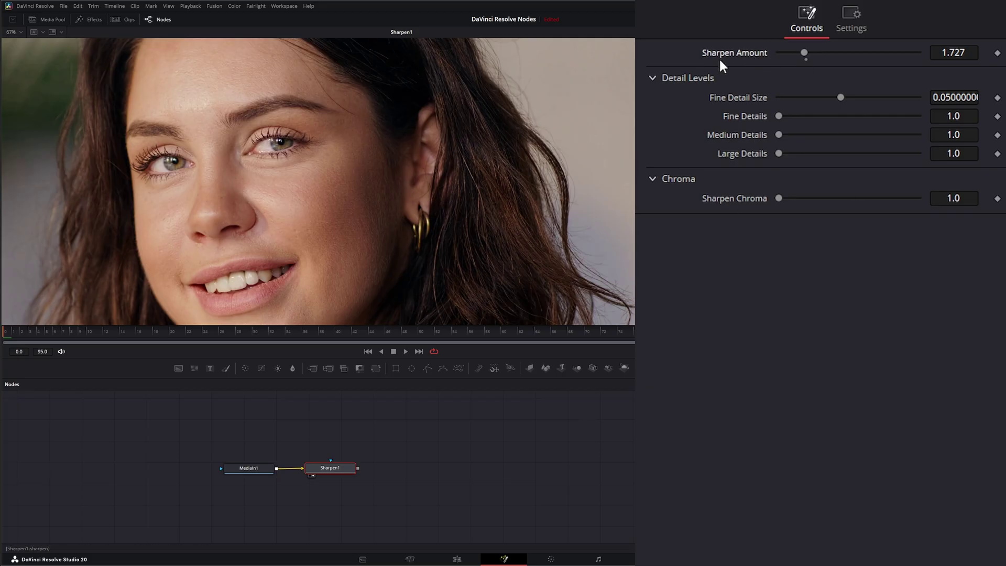
mouse_move(804, 53)
mouse_down()
mouse_move(888, 50)
mouse_move(795, 57)
mouse_move(870, 59)
mouse_move(795, 65)
mouse_move(807, 62)
mouse_up()
drag(841, 97, 886, 96)
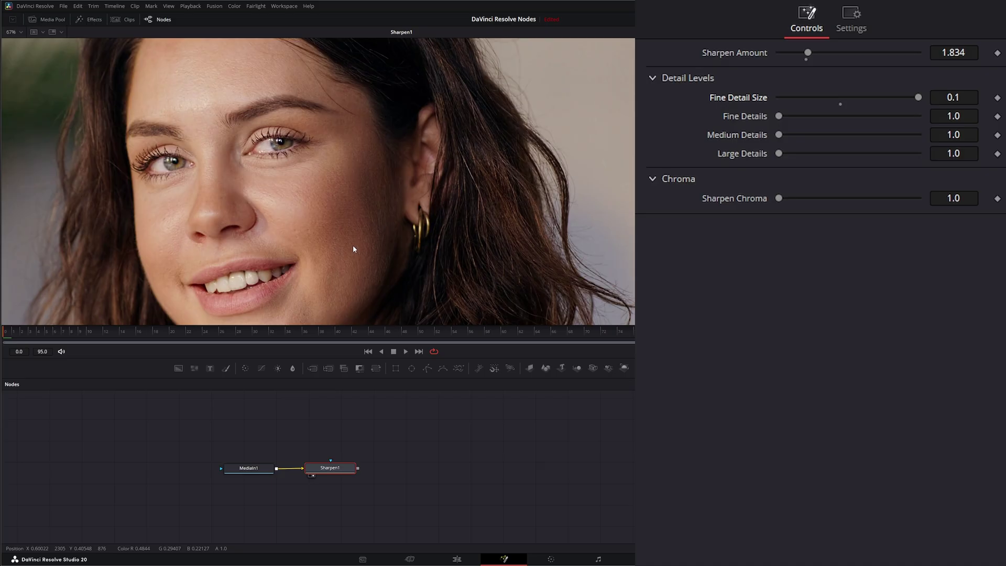
Trial Fine Detail Size and Large Details values, then reset them to 0.05 and 1.0.
double_click(741, 98)
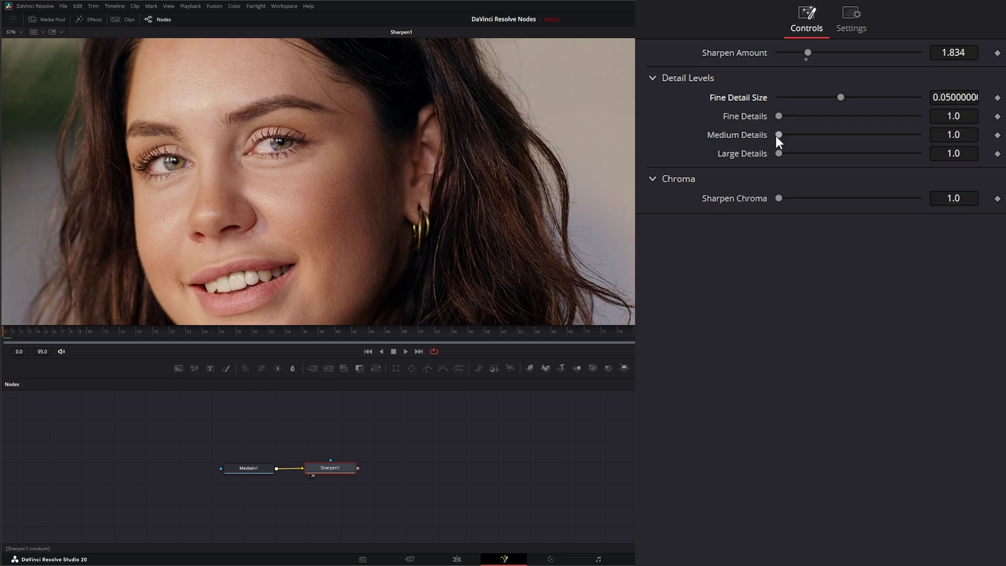
mouse_move(841, 97)
mouse_down()
mouse_move(803, 99)
mouse_move(840, 97)
mouse_up()
drag(779, 153, 859, 153)
drag(840, 97, 801, 98)
drag(860, 153, 784, 160)
double_click(739, 157)
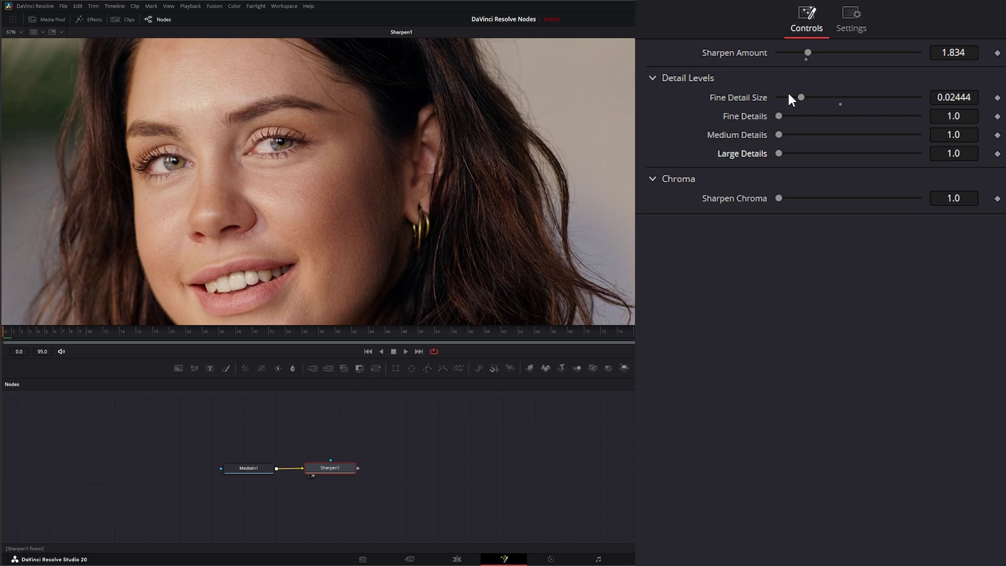
double_click(749, 98)
mouse_move(779, 116)
mouse_down()
mouse_move(885, 122)
mouse_move(788, 132)
mouse_move(899, 124)
mouse_move(780, 134)
mouse_up()
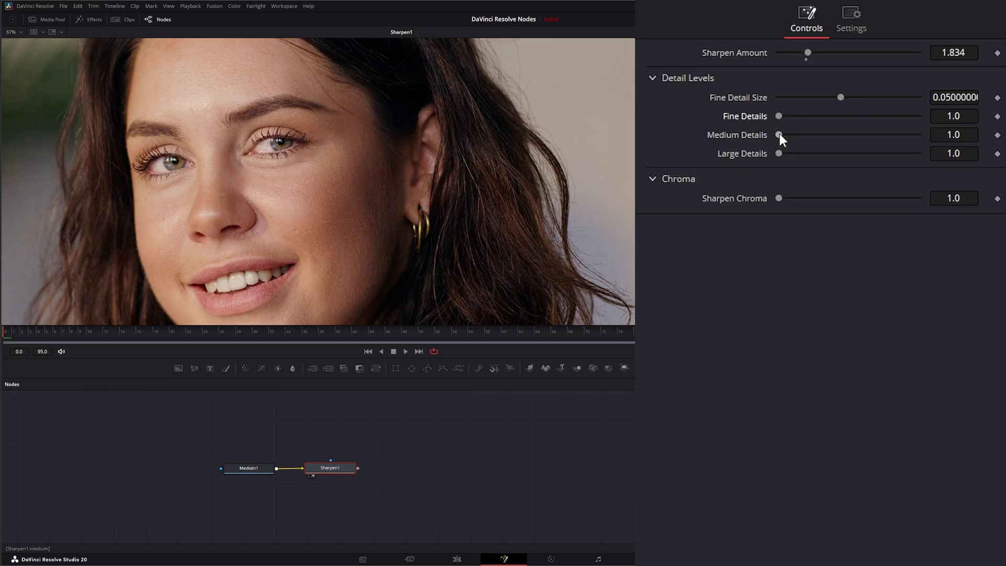
Try Medium Details at 3.2 and undo it, then set Large Details to about 2.968.
drag(780, 135, 815, 173)
key(ctrl+z)
drag(779, 153, 898, 154)
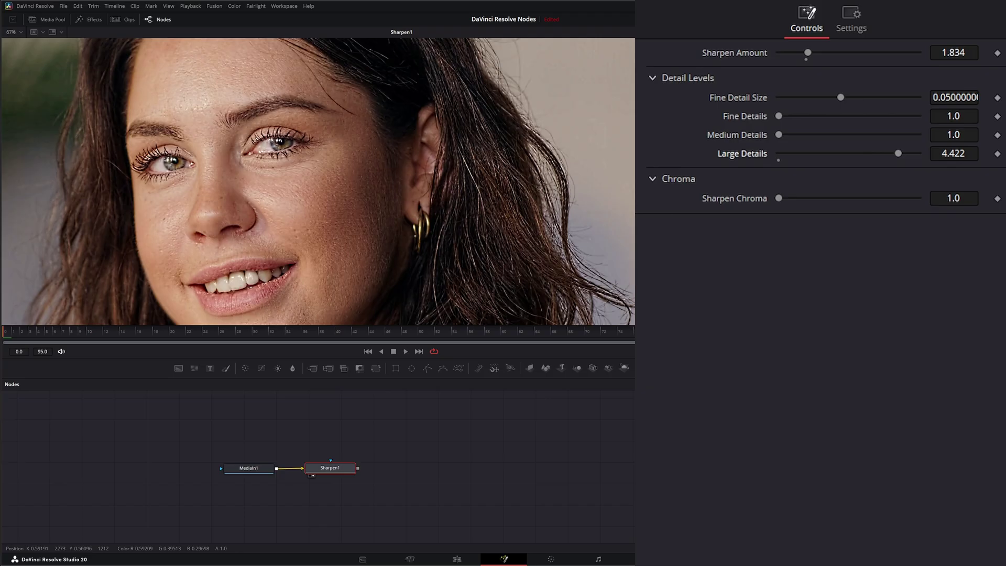
drag(898, 152, 712, 231)
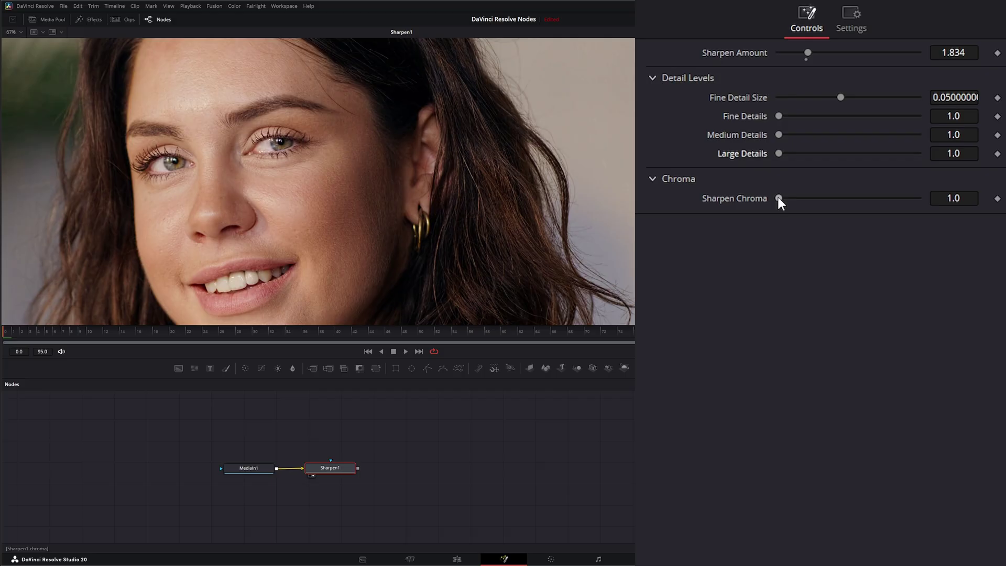
Test high Sharpen Chroma and Large Details values, then bring Sharpen Chroma back to 1.0.
drag(778, 198, 910, 197)
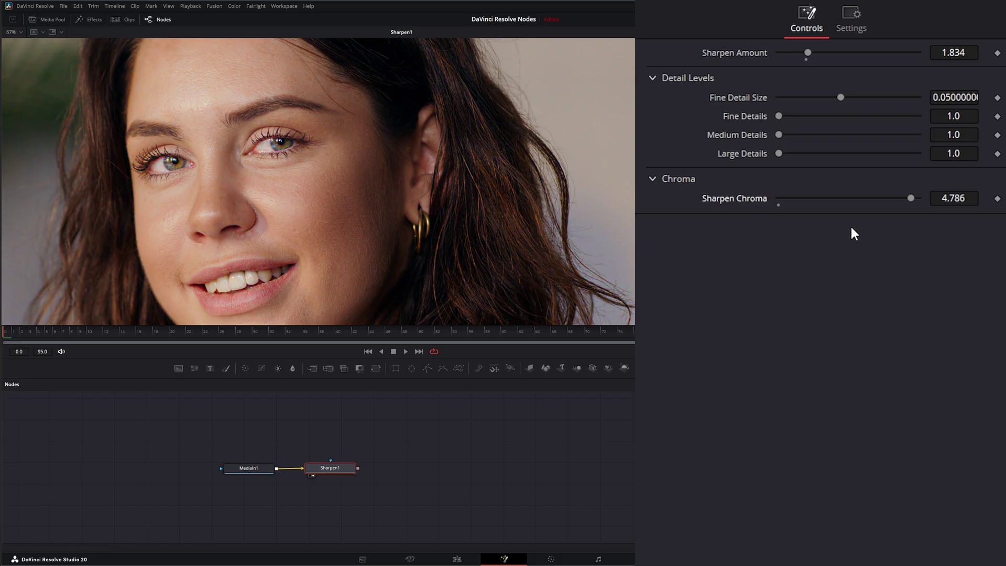
drag(912, 194, 923, 197)
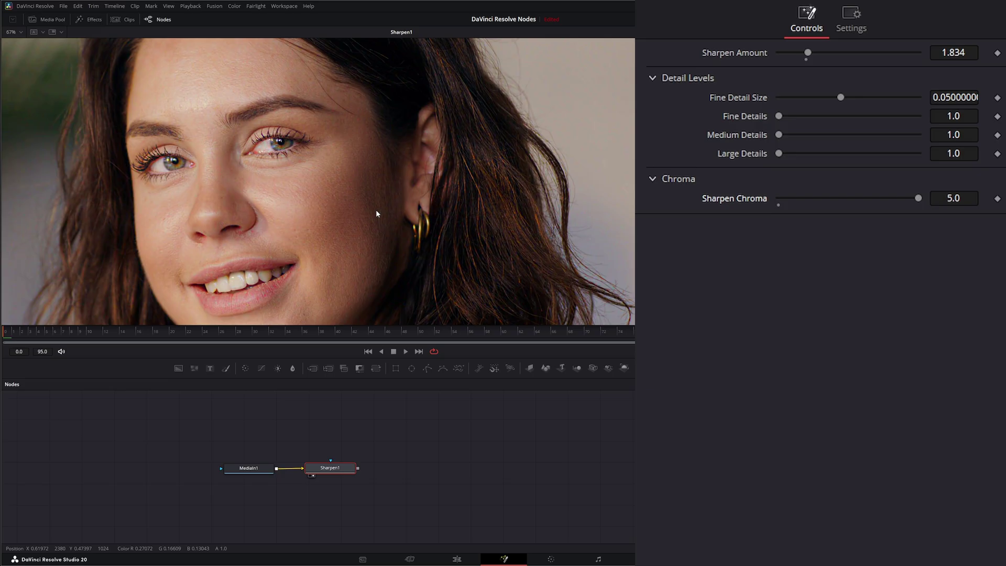
drag(780, 154, 815, 154)
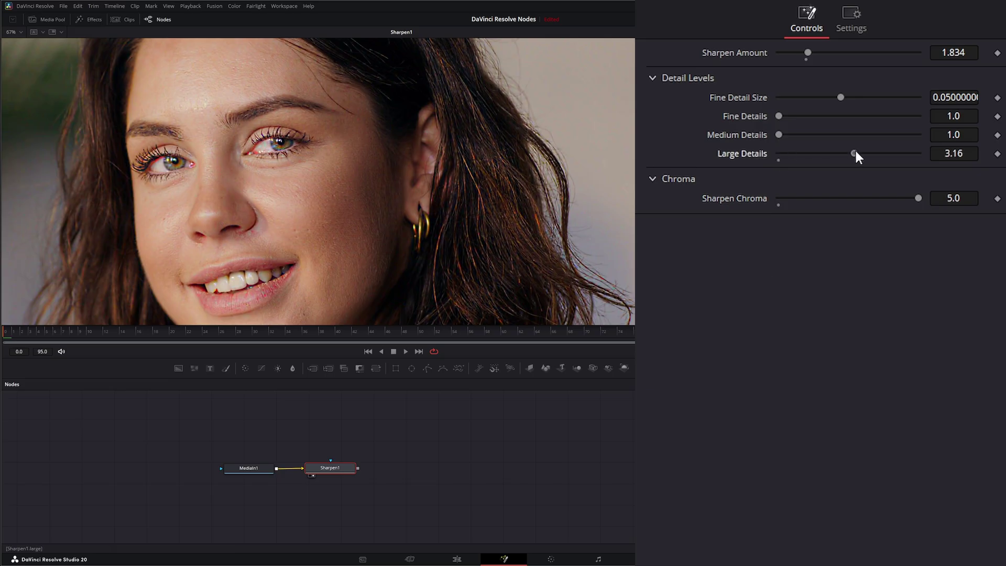
drag(855, 153, 909, 154)
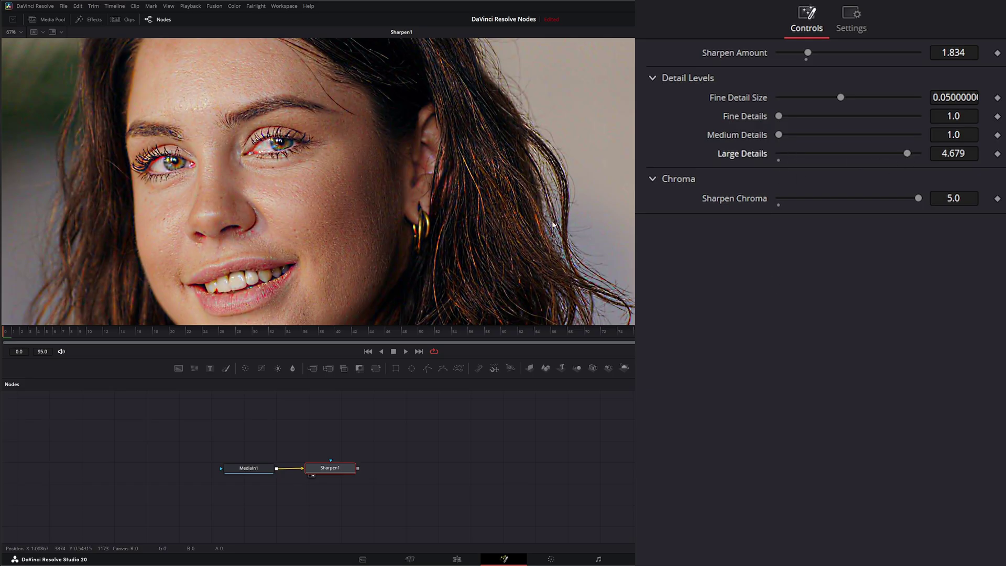
drag(922, 197, 836, 198)
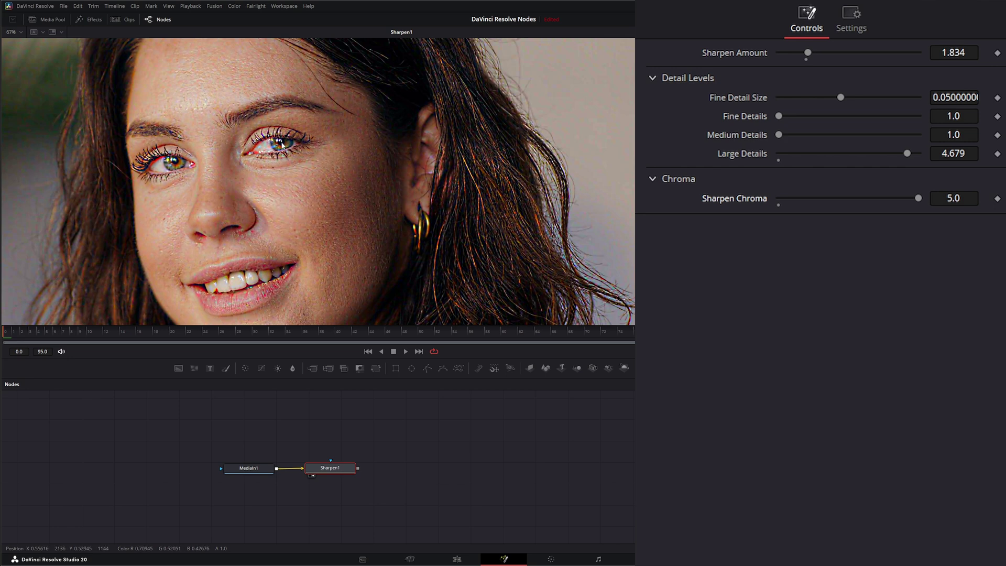
drag(917, 197, 779, 199)
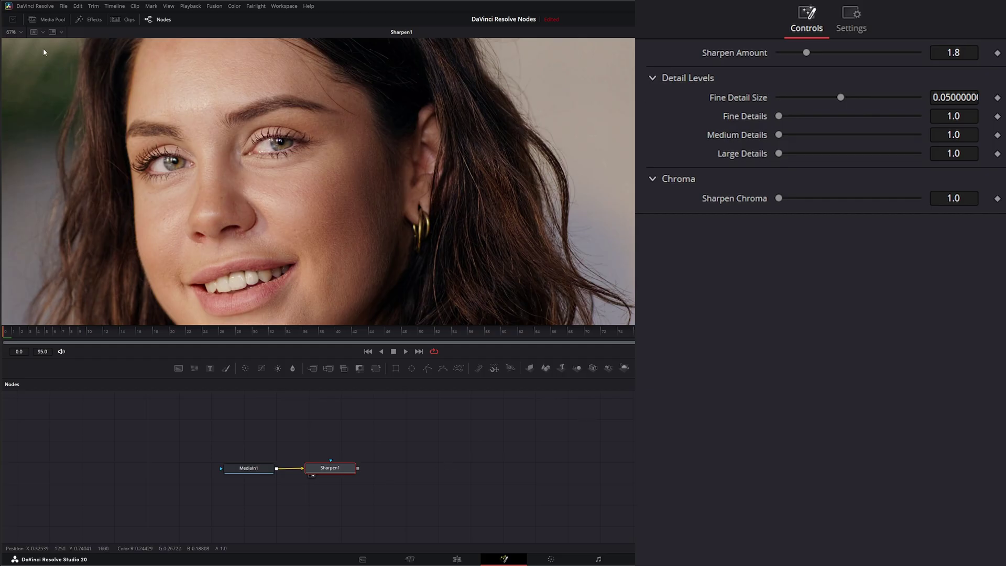
Fit the portrait in the viewer, add a Bitmap node fed by MediaIn1, and view it.
click(15, 32)
click(15, 44)
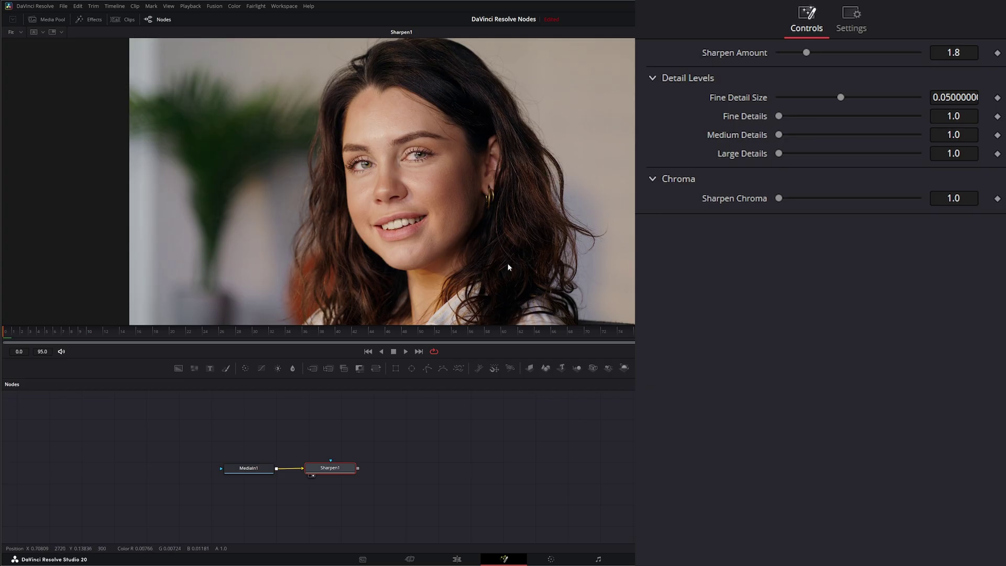
click(241, 427)
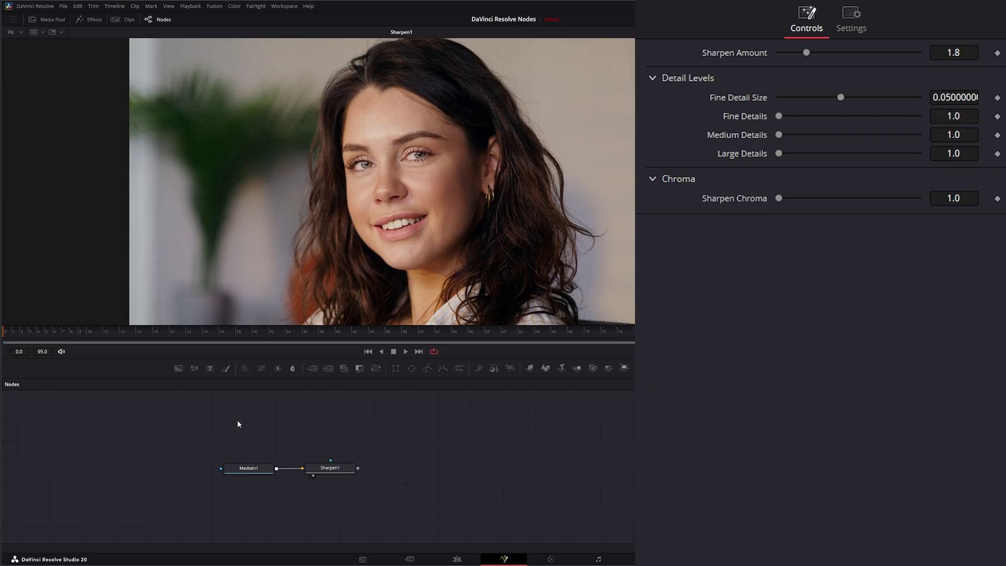
key(shift+space)
text(bitmap)
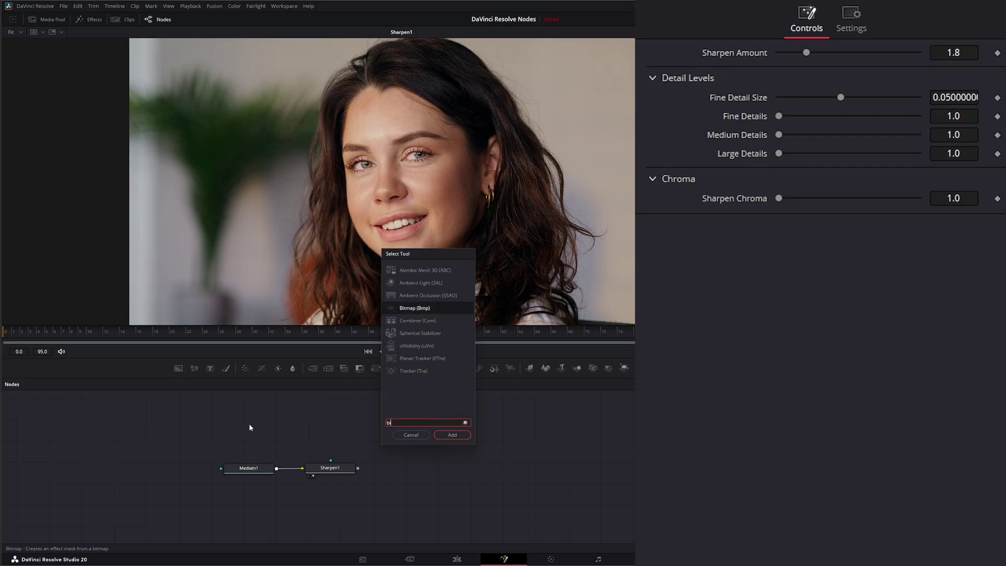
key(Return)
drag(251, 428, 306, 426)
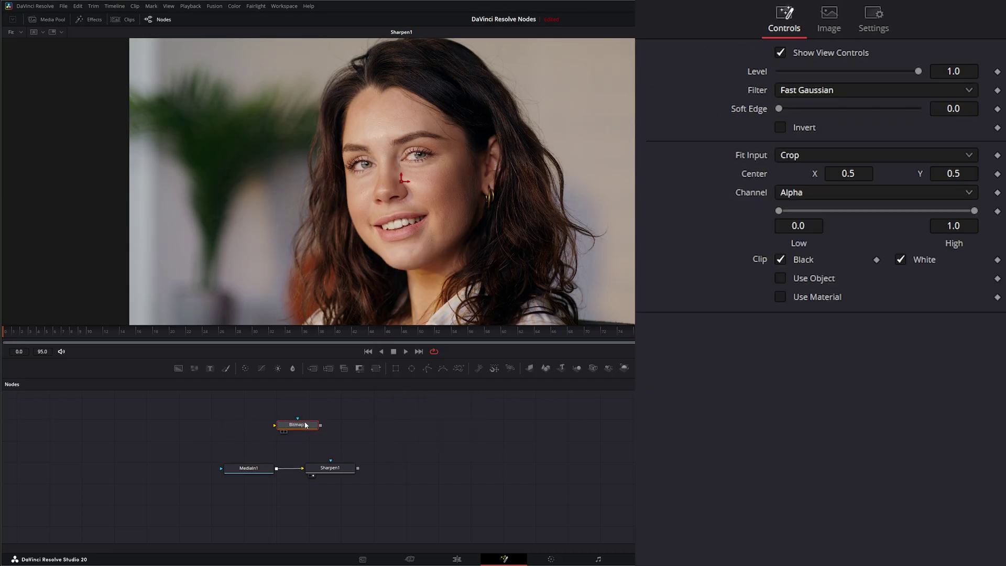
drag(276, 468, 275, 427)
key(1)
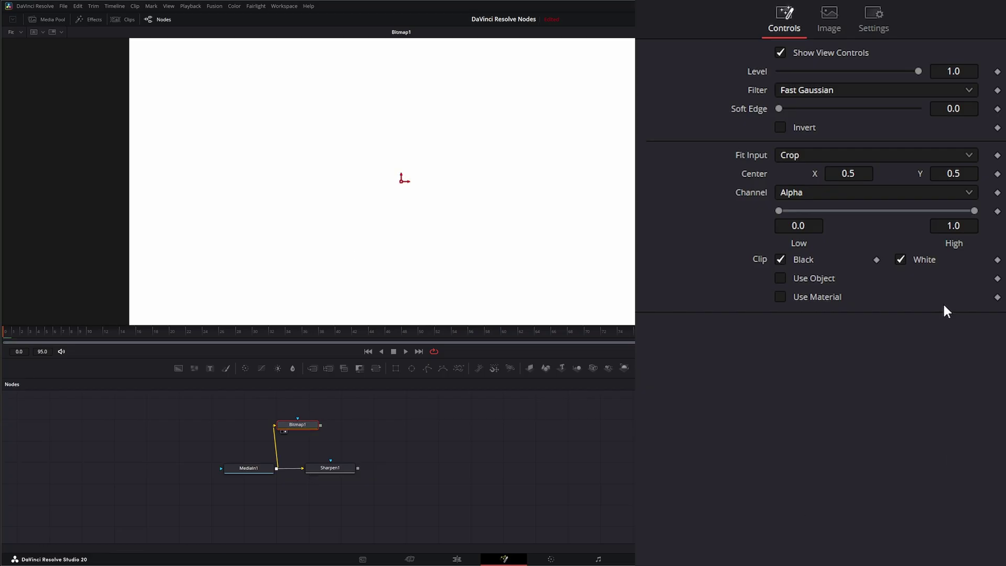
Set the Bitmap to an inverted Luminance matte with Low 0.14 and High 0.268.
click(789, 192)
click(813, 294)
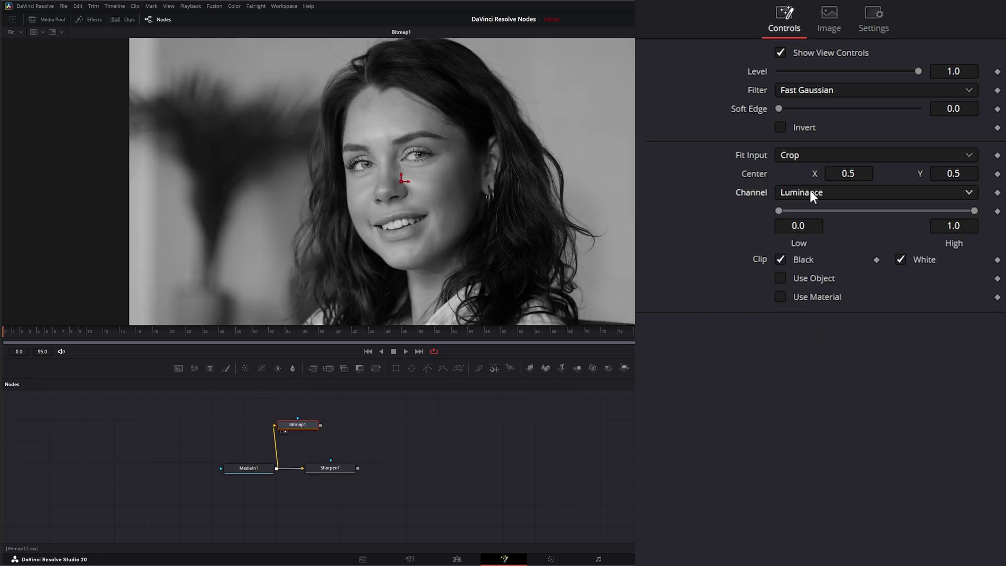
click(778, 126)
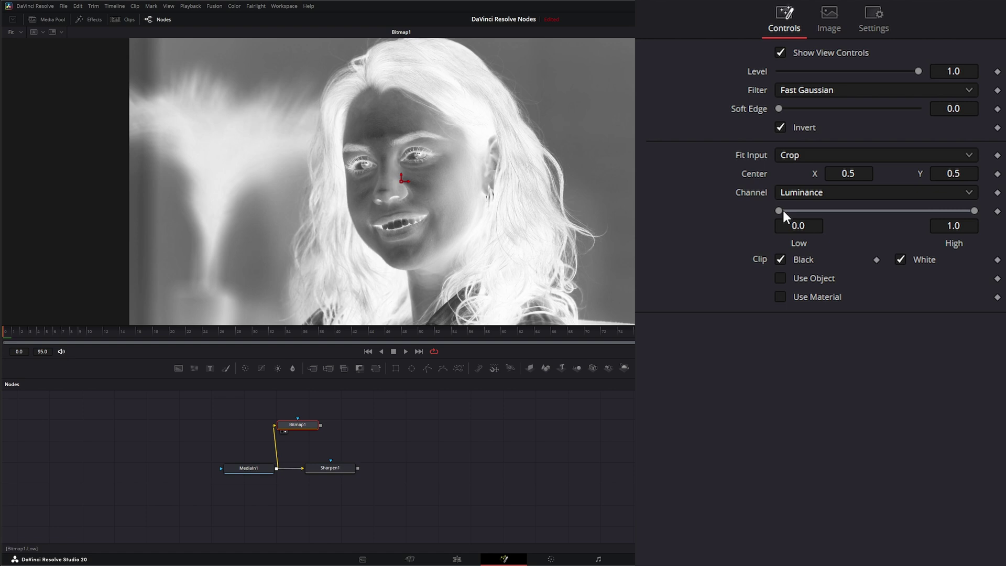
drag(780, 210, 819, 209)
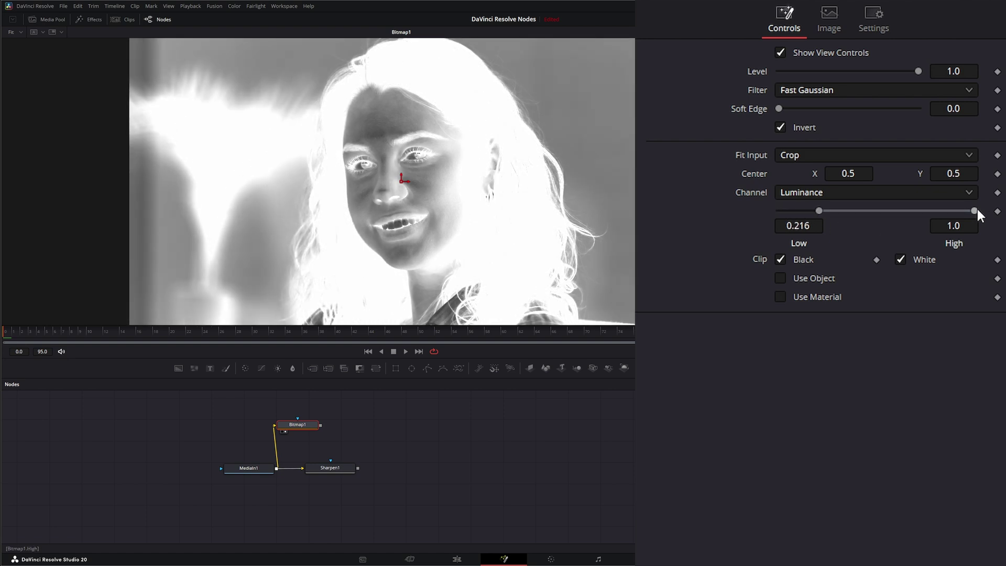
drag(974, 210, 805, 211)
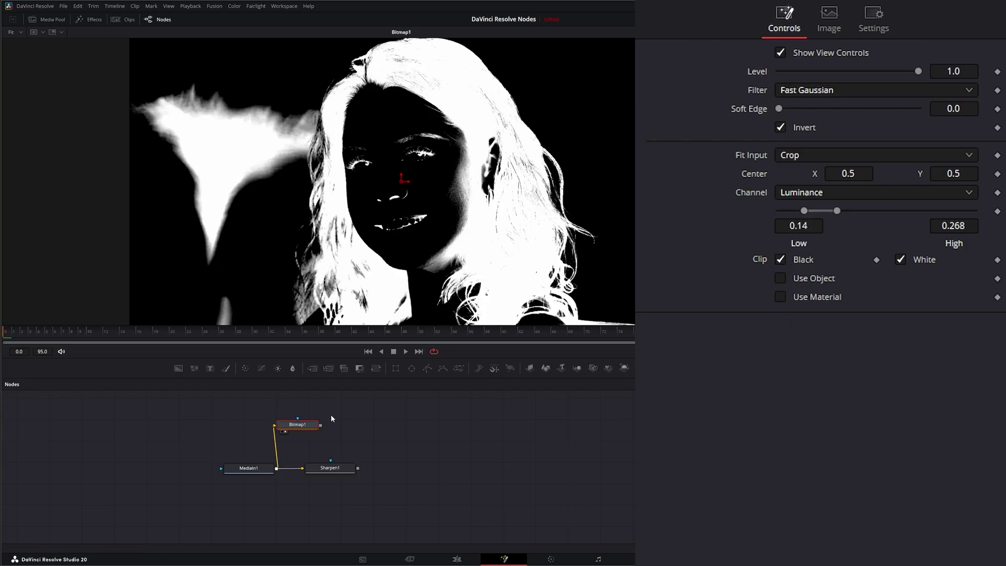
drag(297, 425, 303, 416)
drag(330, 468, 378, 400)
Wire Bitmap1's matte into Sharpen1's mask input and compare mask and sharpened result in the viewer.
key(ctrl+z)
drag(334, 460, 332, 461)
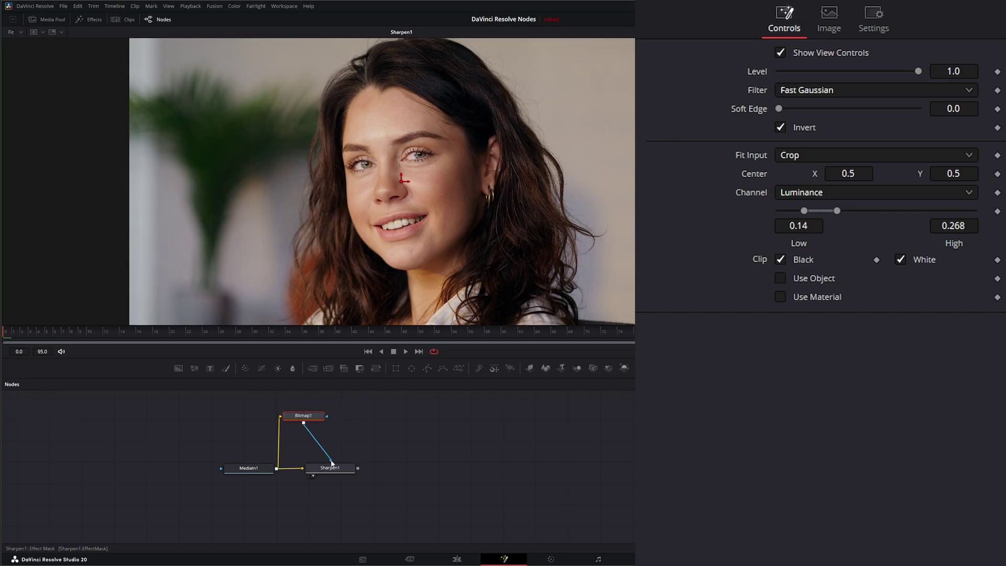
click(346, 468)
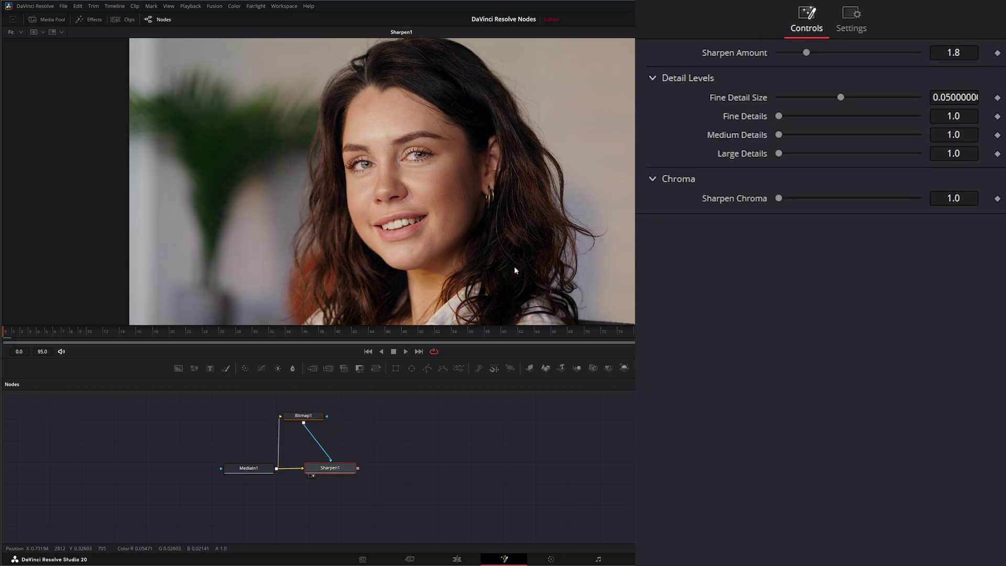
drag(303, 415, 309, 281)
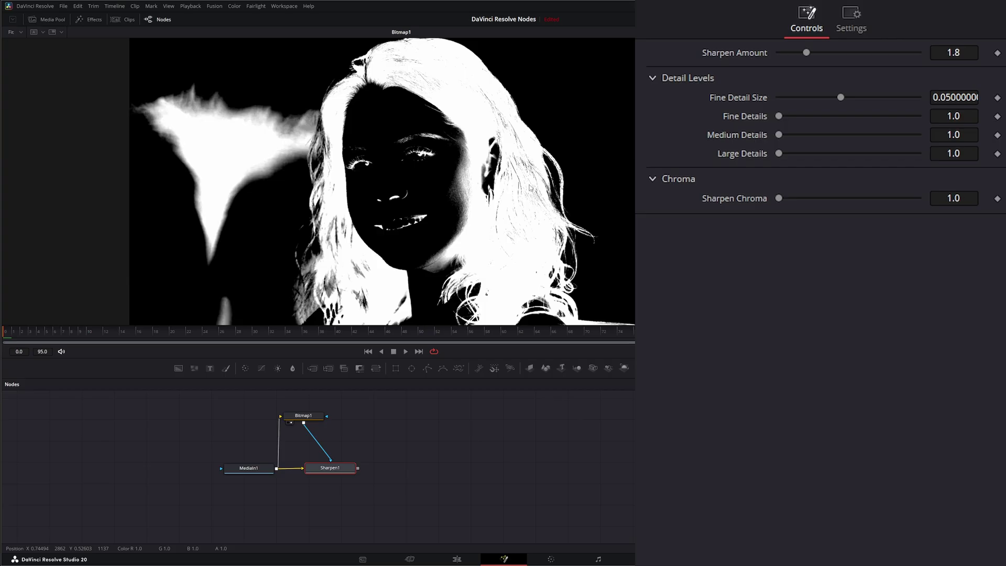
drag(334, 469, 301, 206)
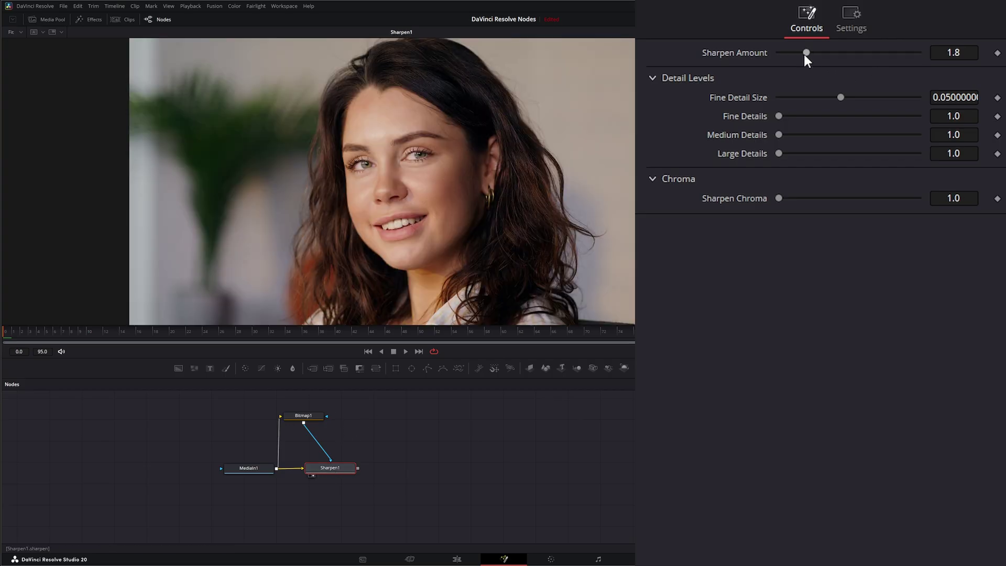
Set Sharpen Amount to 2.048 and Large Details to 1.727, then play the clip.
drag(808, 50, 940, 36)
drag(844, 28, 819, 54)
drag(778, 153, 804, 153)
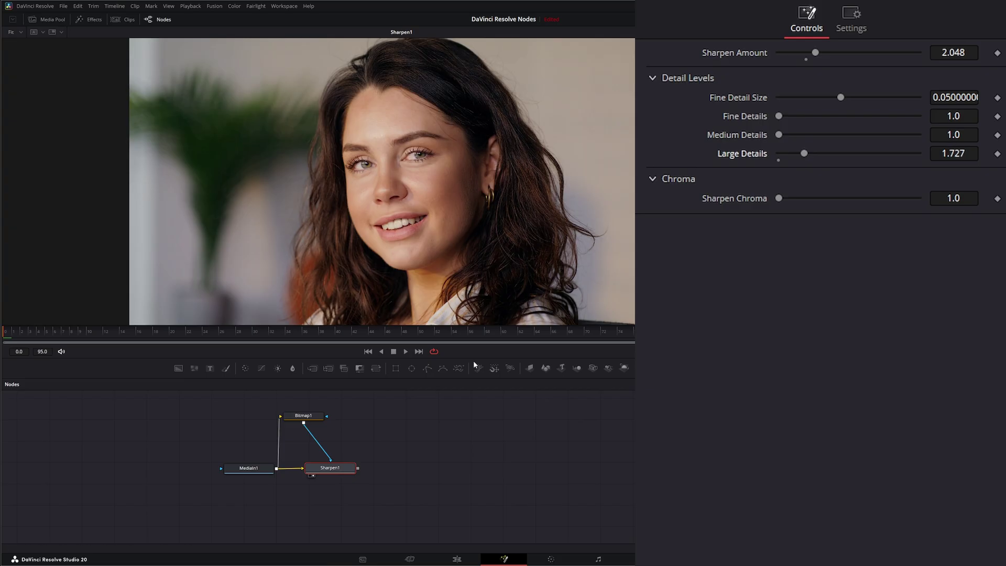
click(407, 352)
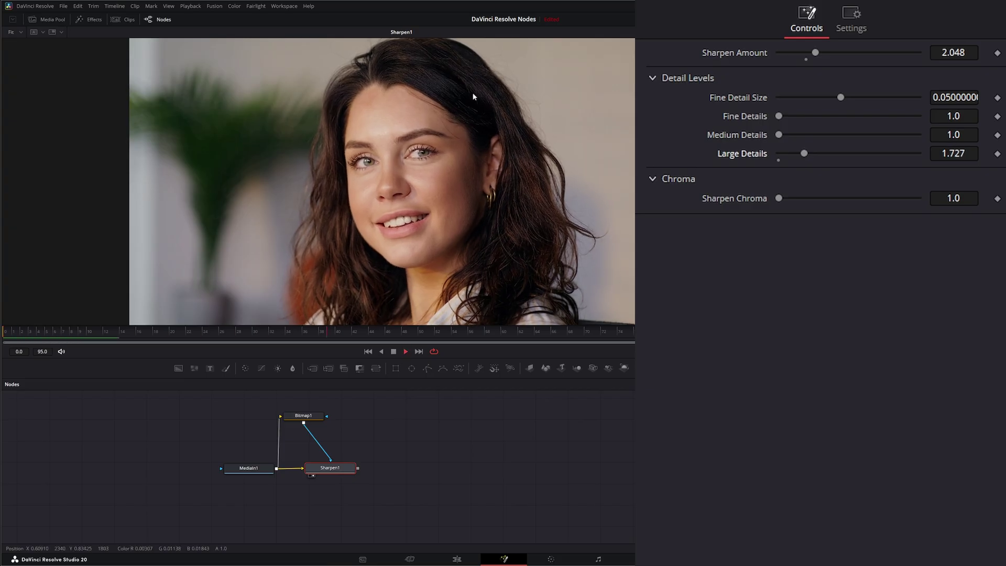